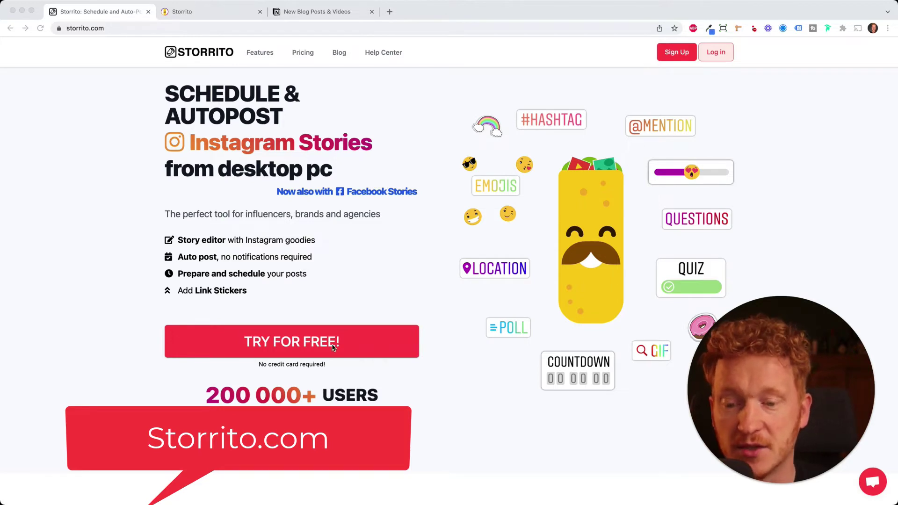
Go to the Schedule page of the already signed-in Storrito account via the Try for free tab
click(280, 349)
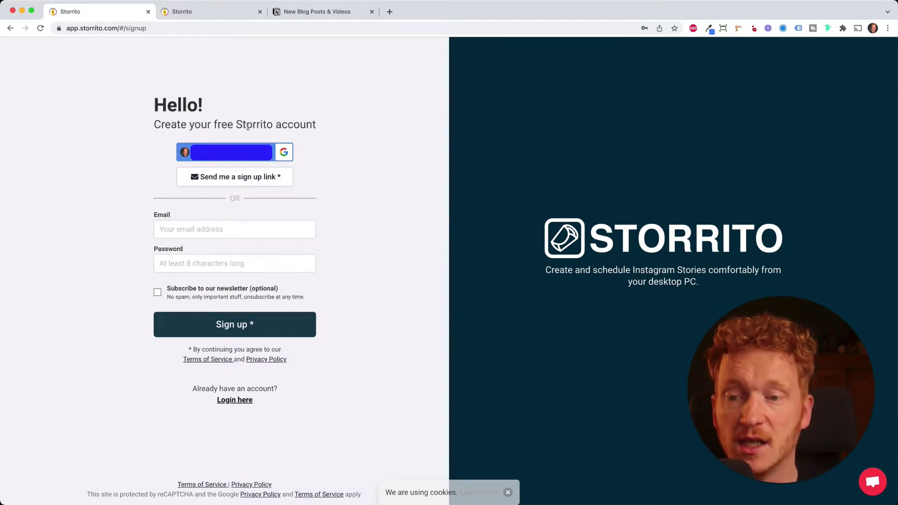
click(215, 16)
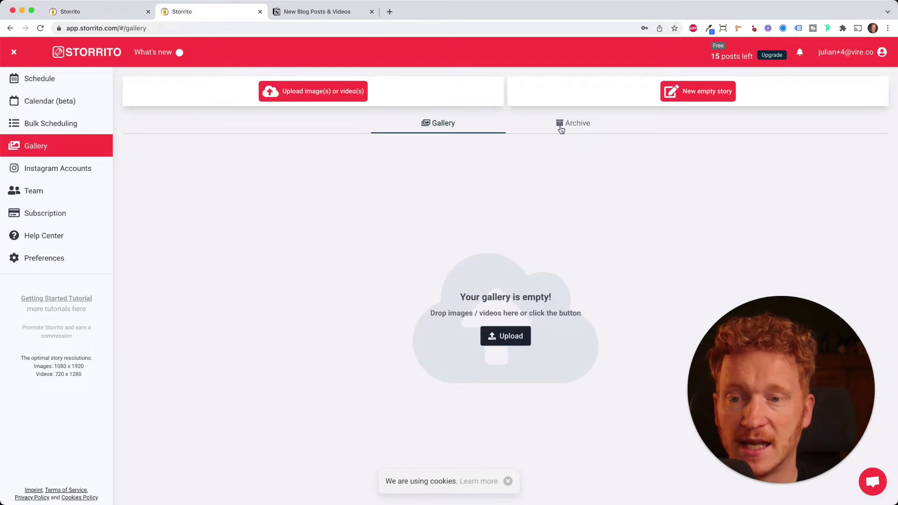
click(80, 76)
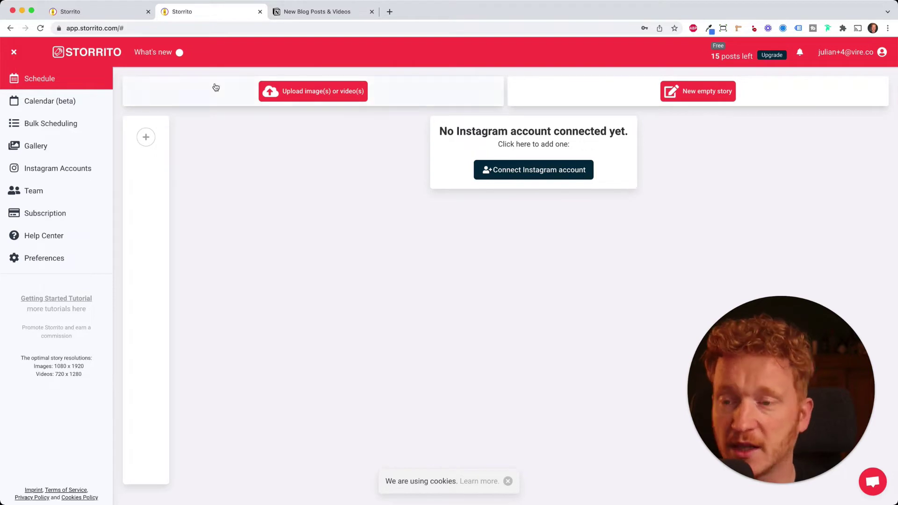
Connect the Instagram account julian_test2020 with location Germany, Cologne and dismiss the verification steps
click(534, 175)
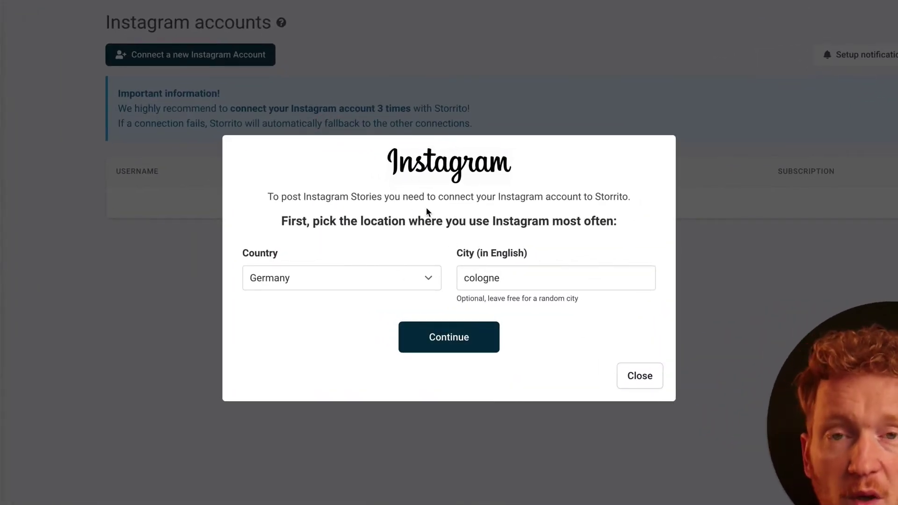
click(466, 348)
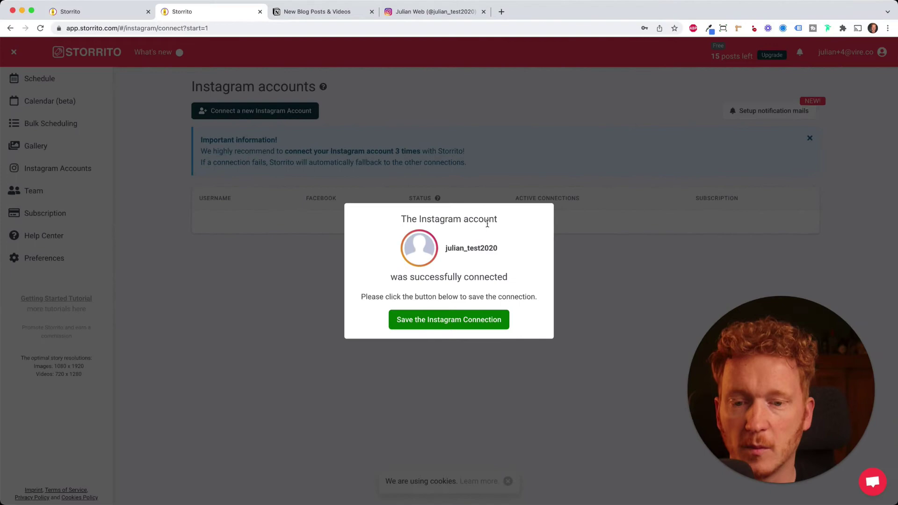
click(429, 324)
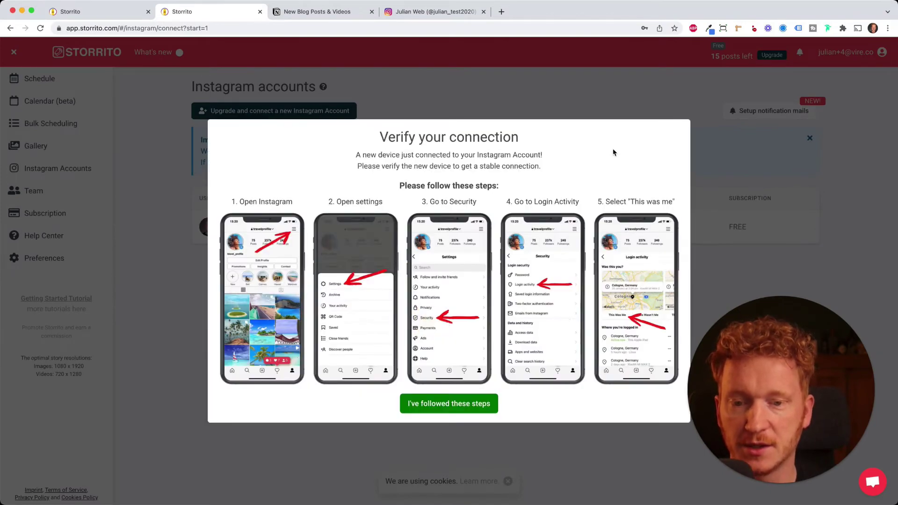
key(Escape)
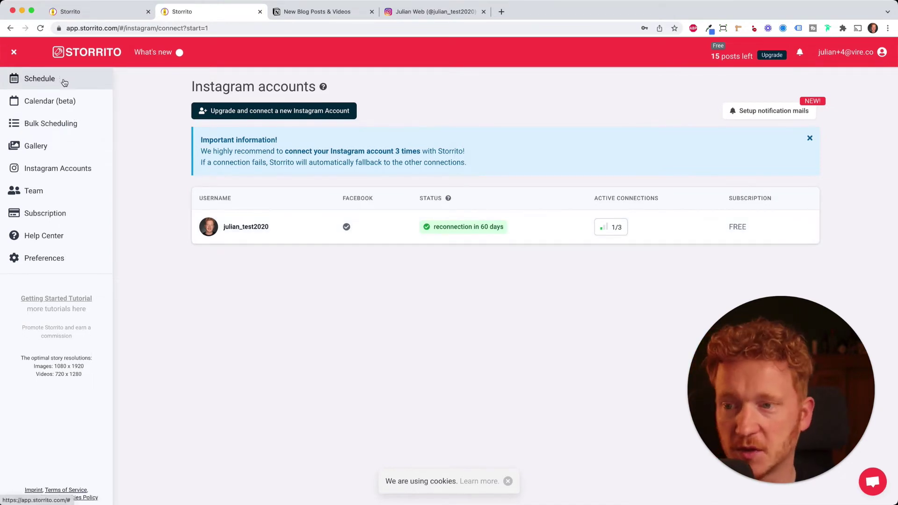
Upload the beach umbrella JPG to the gallery and bring up its story options
click(33, 146)
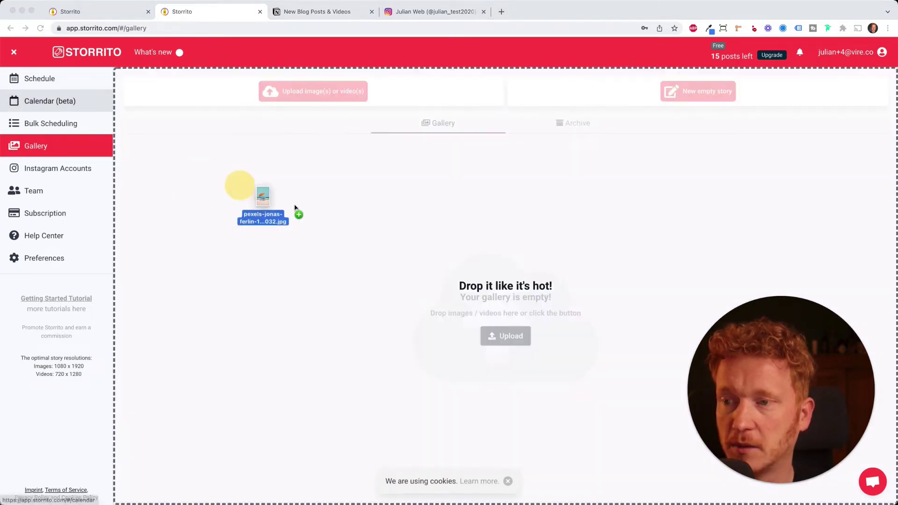
drag(298, 211, 419, 275)
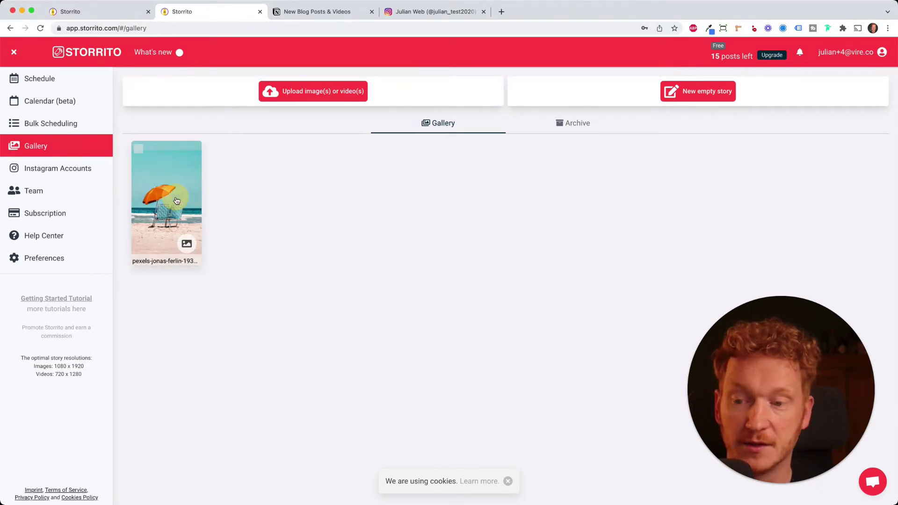
click(177, 201)
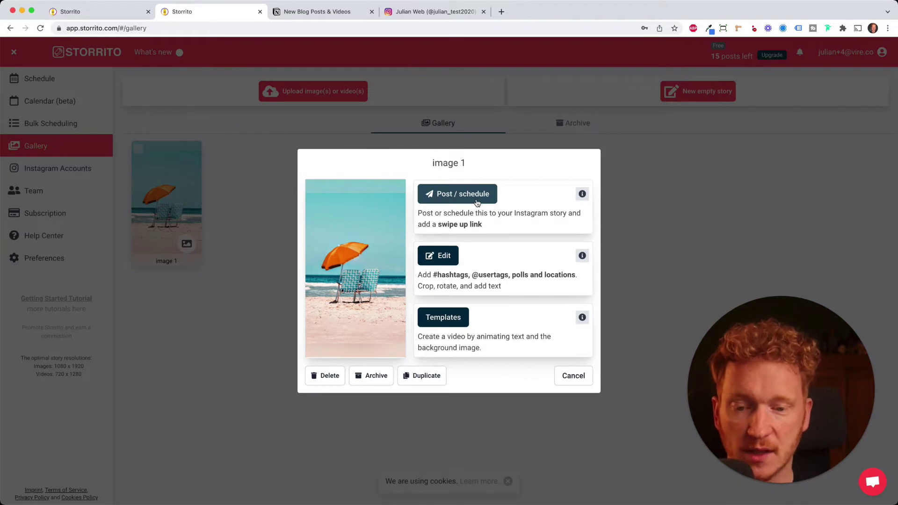
Place a #SUN hashtag sticker on the beach photo in the story editor
click(443, 257)
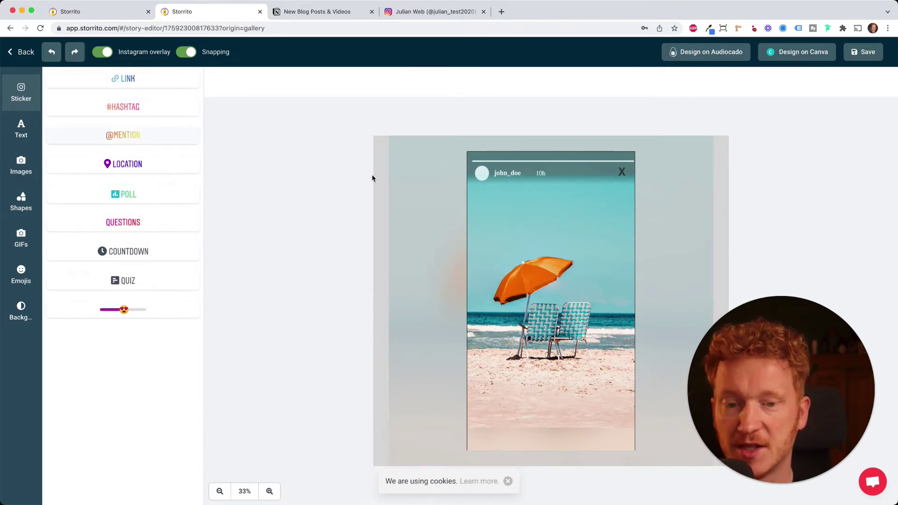
click(144, 107)
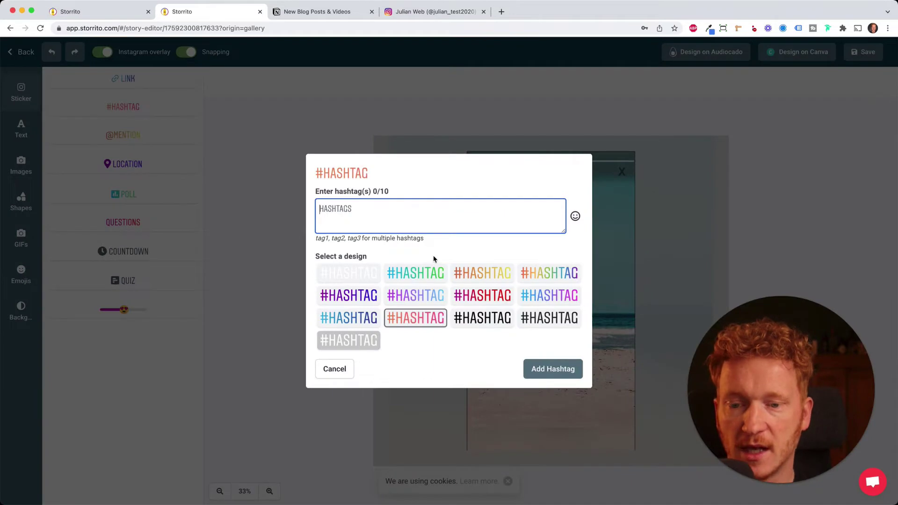
text(SUN)
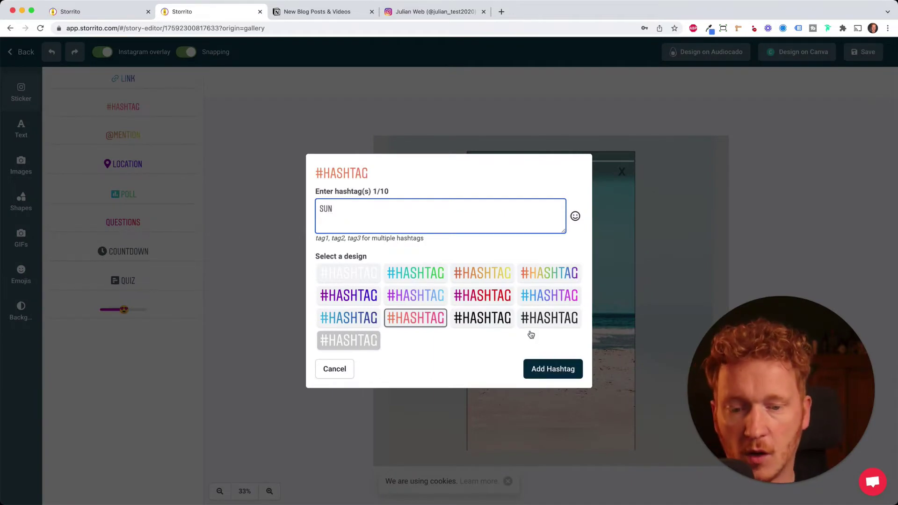
click(557, 382)
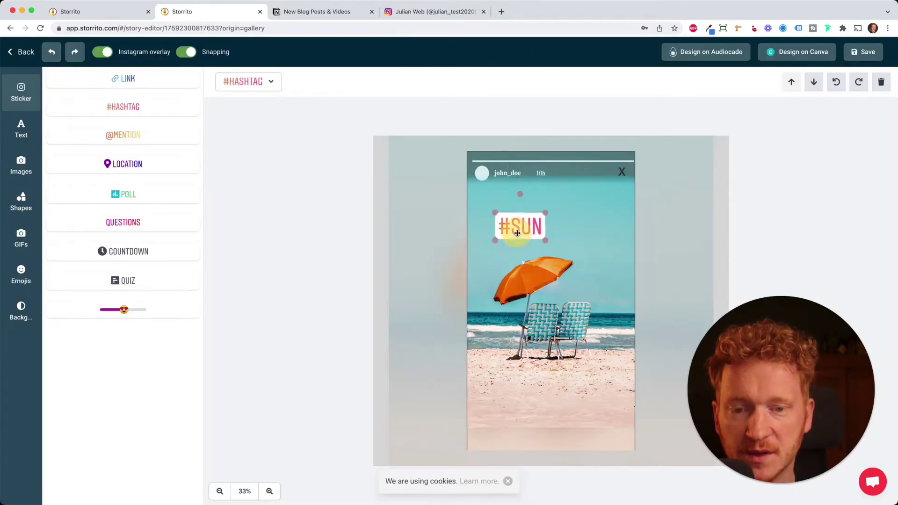
Tilt the #SUN sticker, move it up-left, shrink it slightly and save the story to the gallery
drag(521, 195, 502, 183)
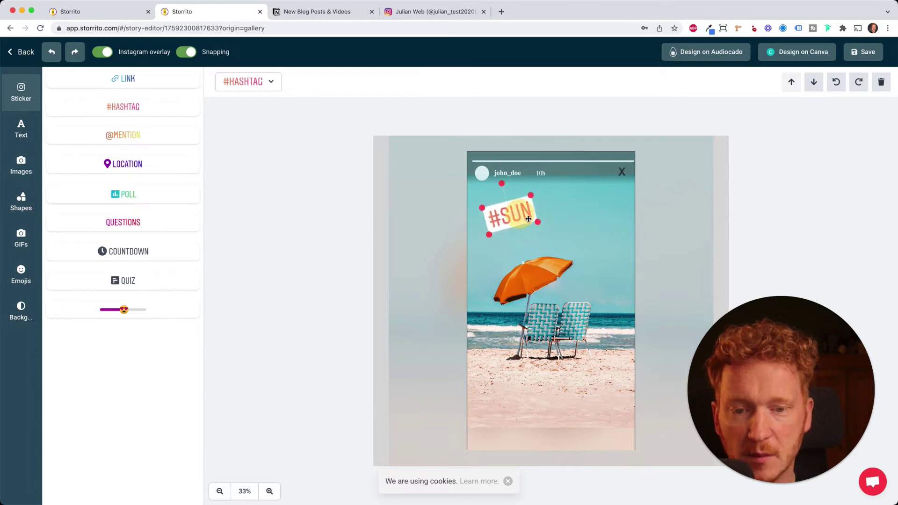
drag(538, 224, 530, 219)
click(674, 202)
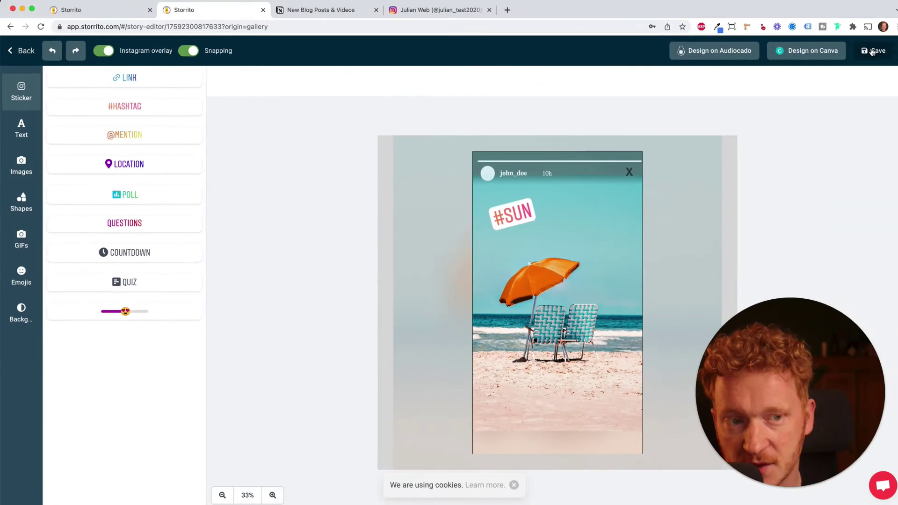
click(868, 53)
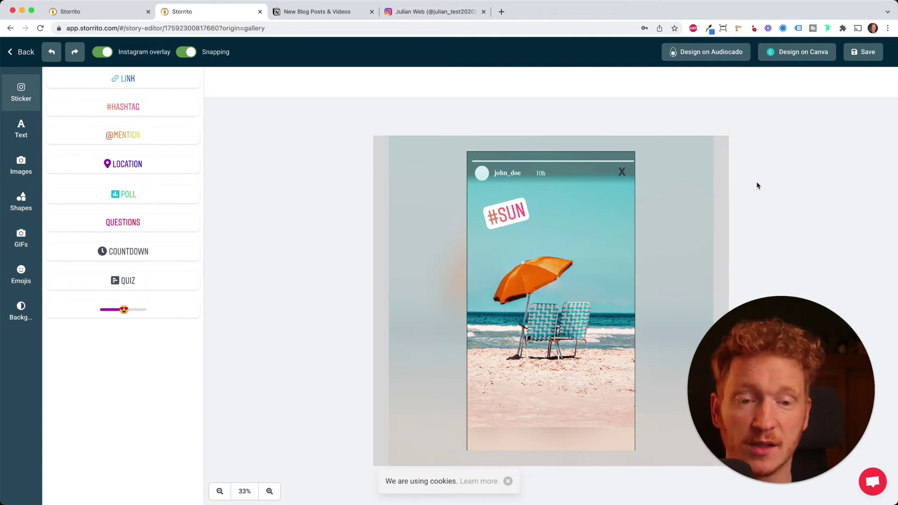
click(859, 56)
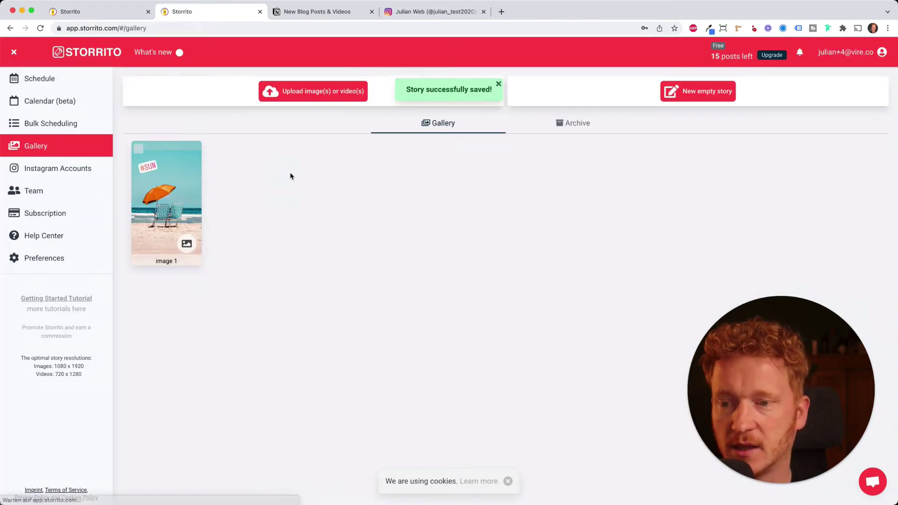
Go to Post / schedule for the saved #SUN story and enable Try to post on Facebook Stories anyway
click(160, 183)
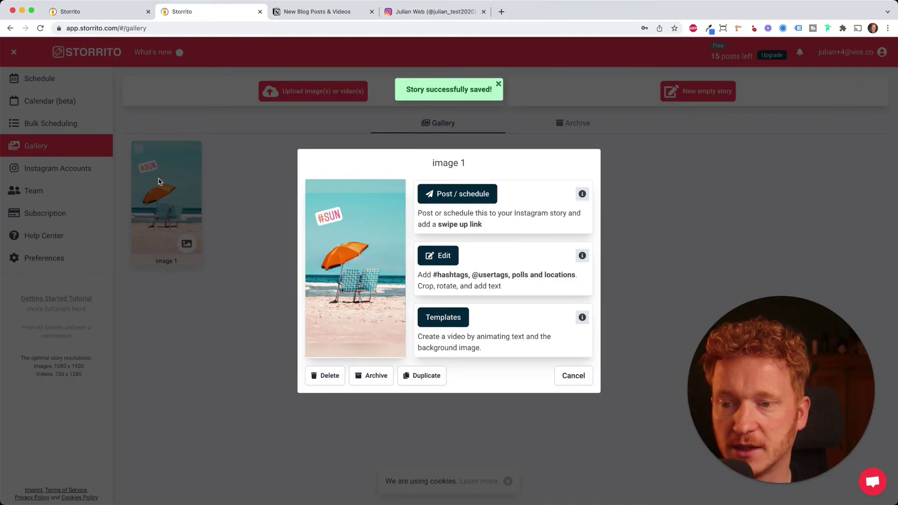
click(455, 204)
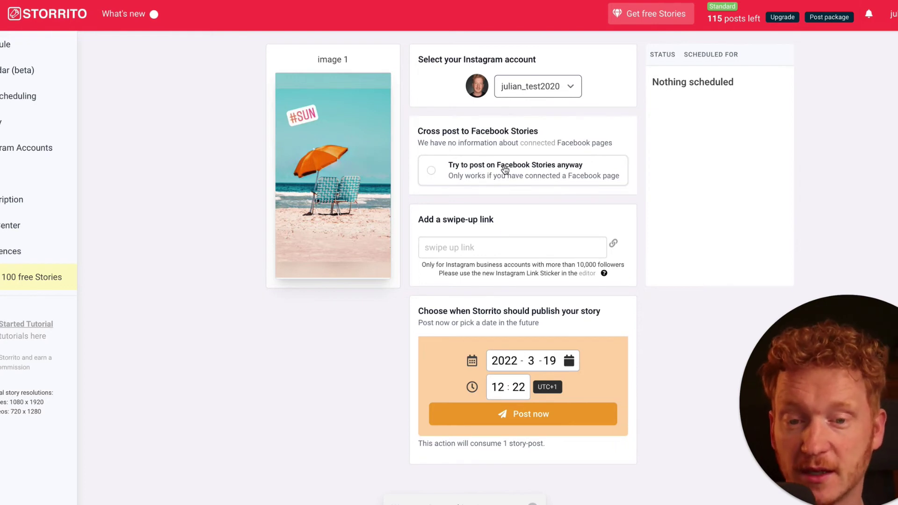
click(432, 173)
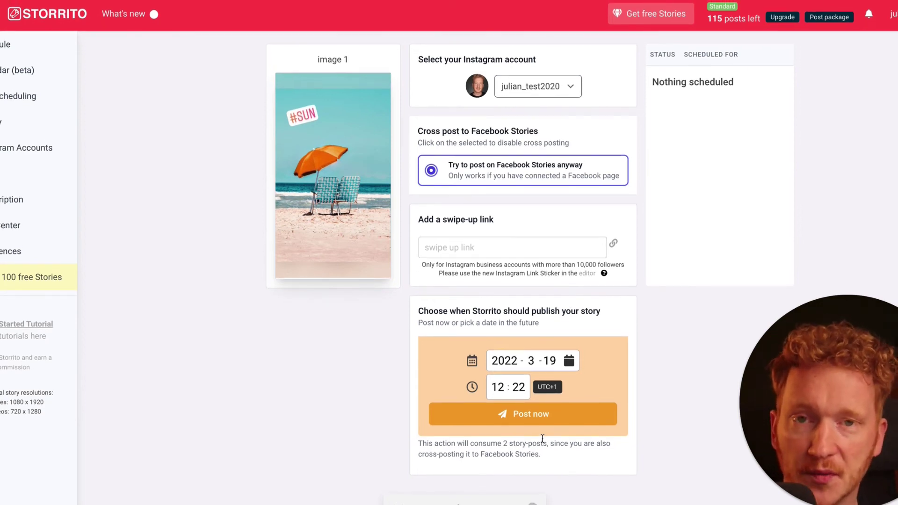
Set the publish date to March 20, 2022 at 10:00 and schedule the story
click(568, 364)
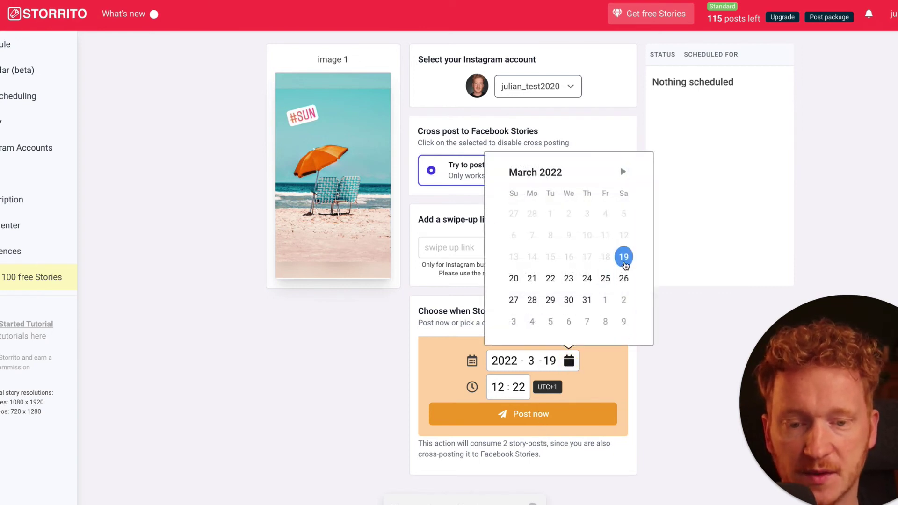
click(514, 278)
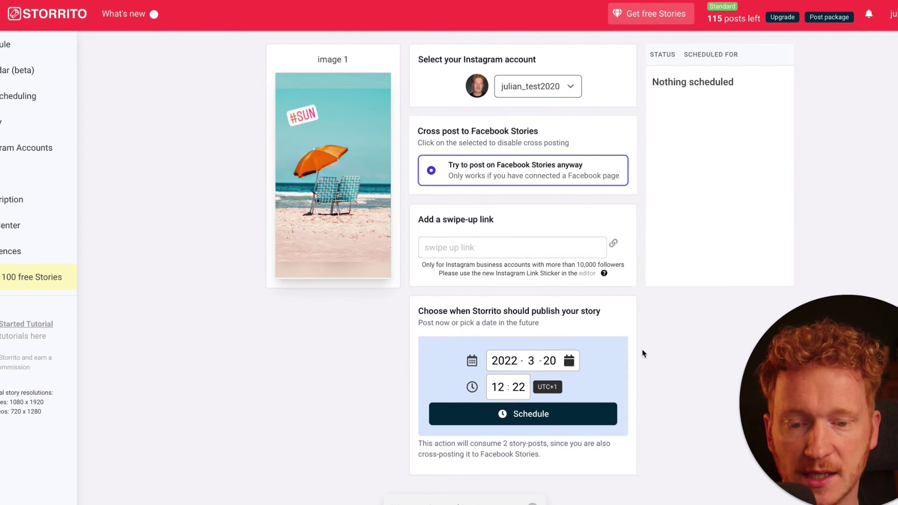
click(498, 387)
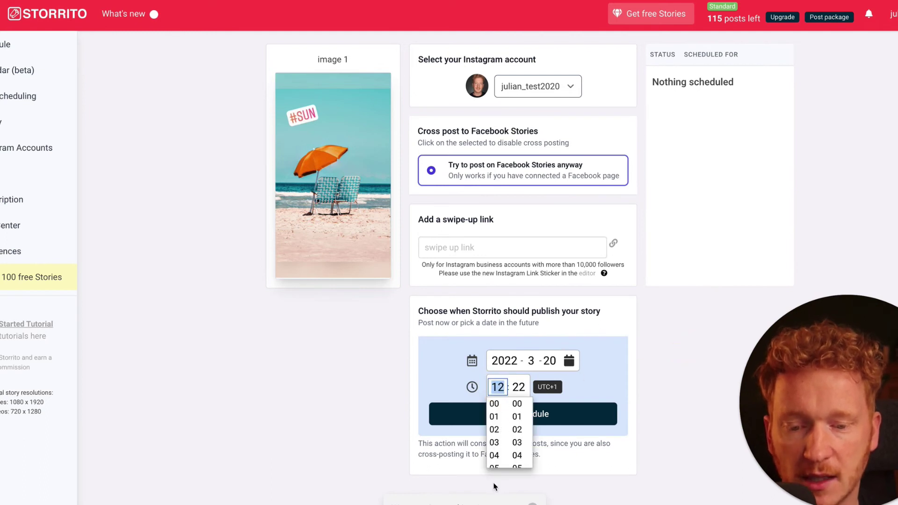
scroll(496, 457, down, 2)
click(494, 441)
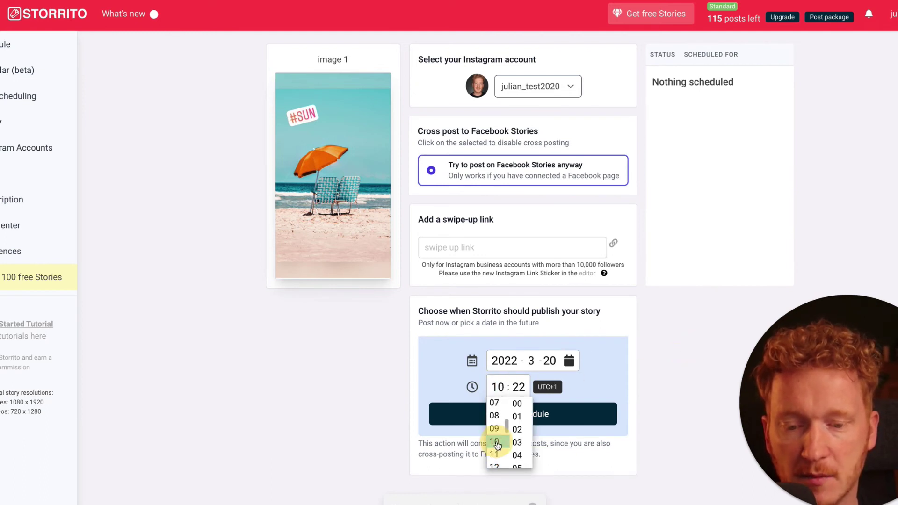
click(519, 405)
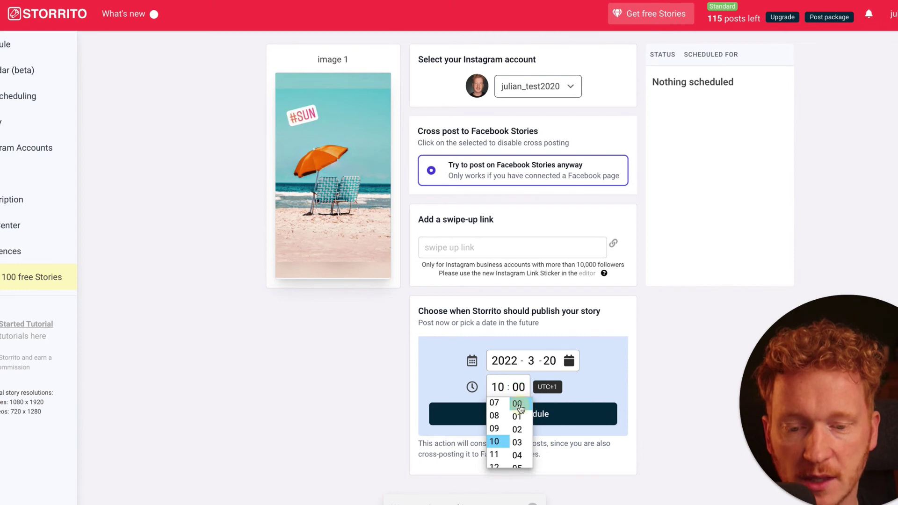
click(550, 414)
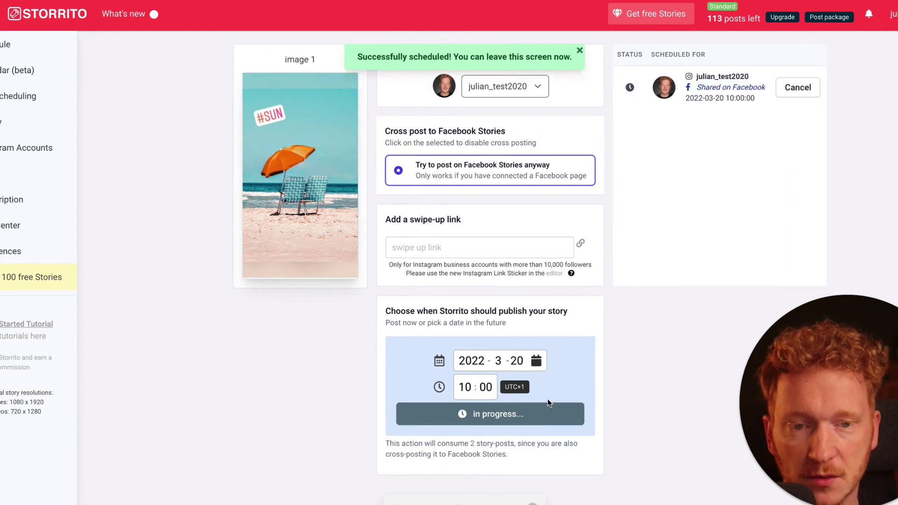